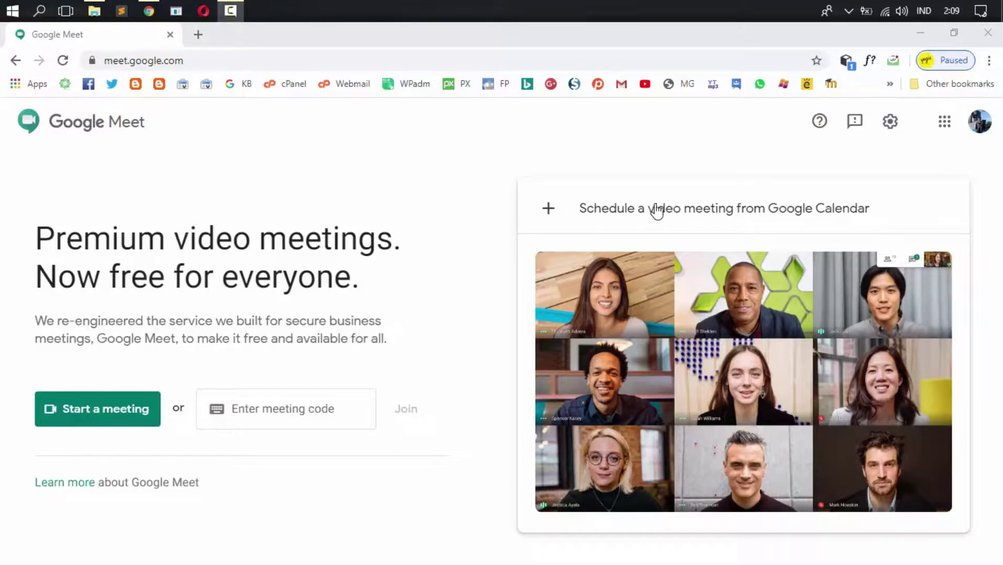
# Start scheduling a video meeting from Google Calendar and allow the calendar's notifications
pyautogui.click(607, 214)
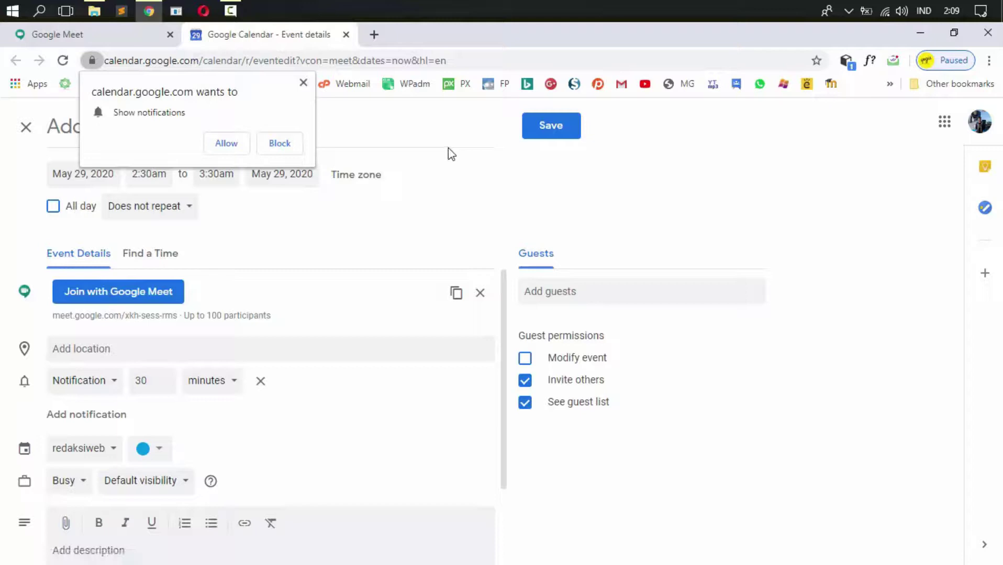
pyautogui.click(227, 143)
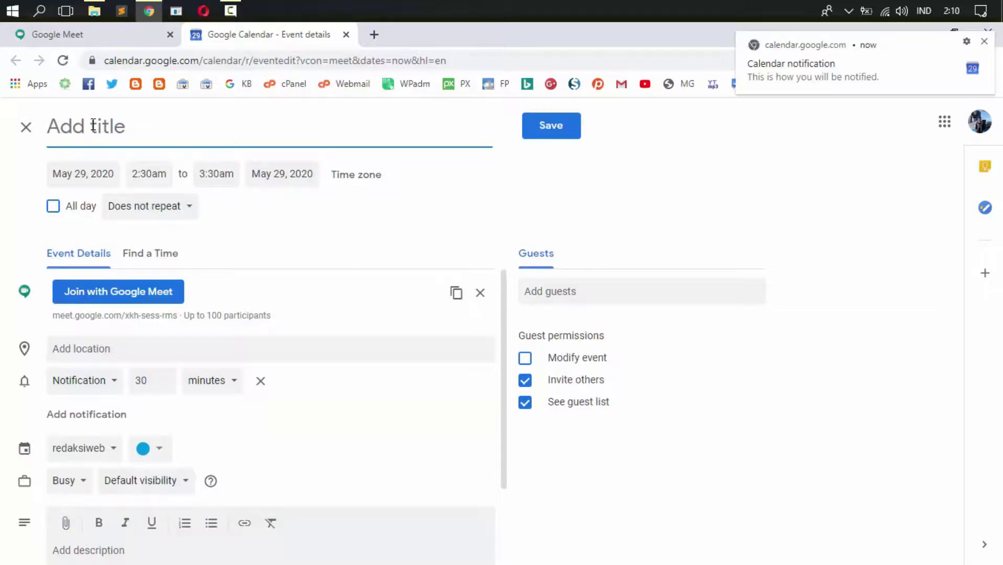
# Title the event "Rapat Tahunan 2020"
pyautogui.write('r')
pyautogui.press('BackSpace')
pyautogui.write('Rapa')
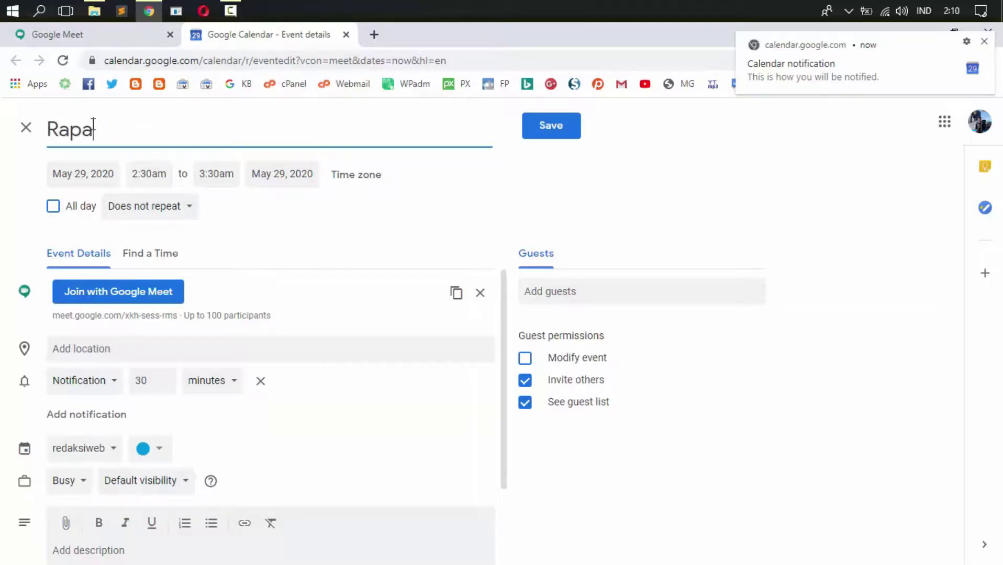
pyautogui.write('t Tahunan')
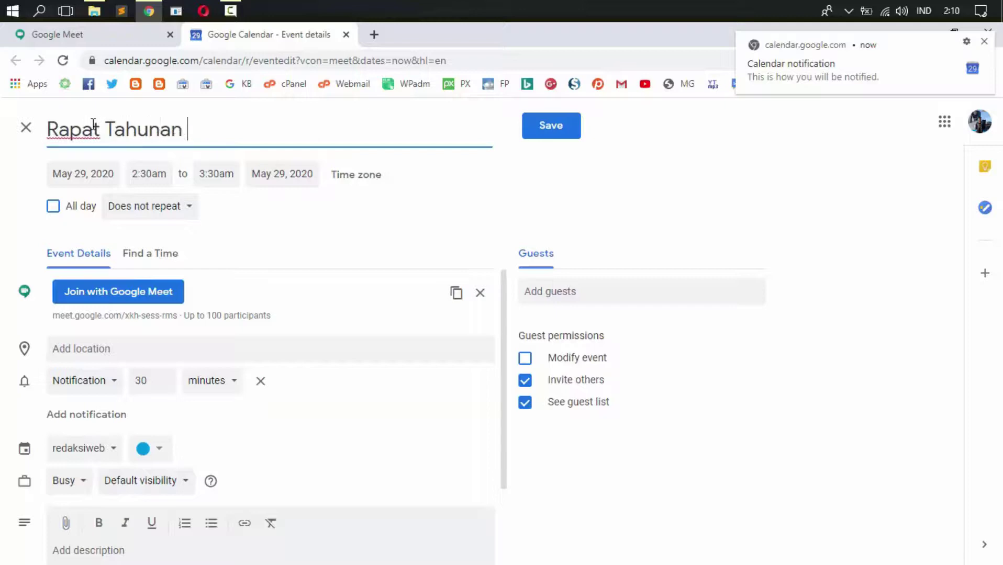
pyautogui.write(' 2020')
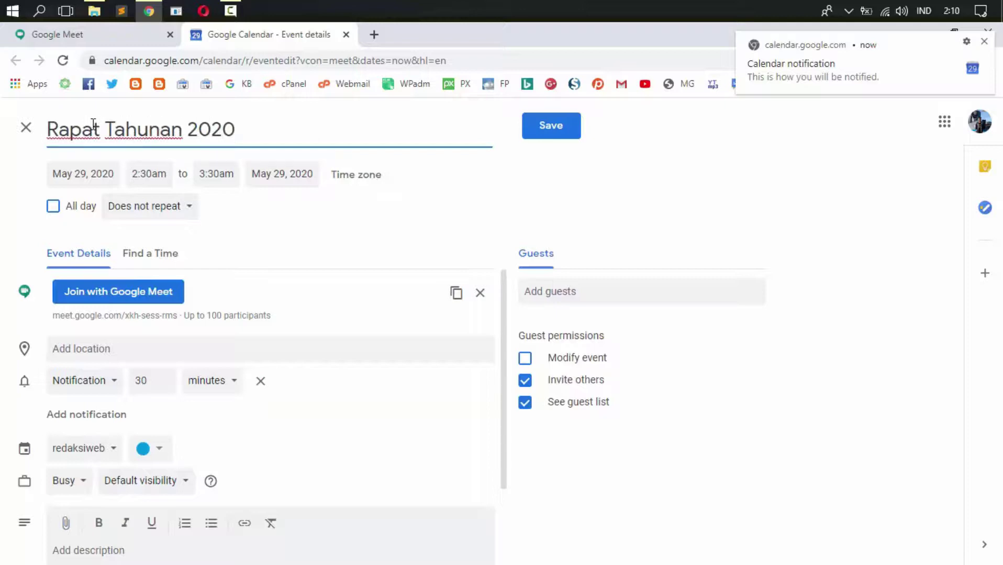
# Schedule the event for Jun 1, 2020, from 7:00am to 9:00am
pyautogui.click(75, 172)
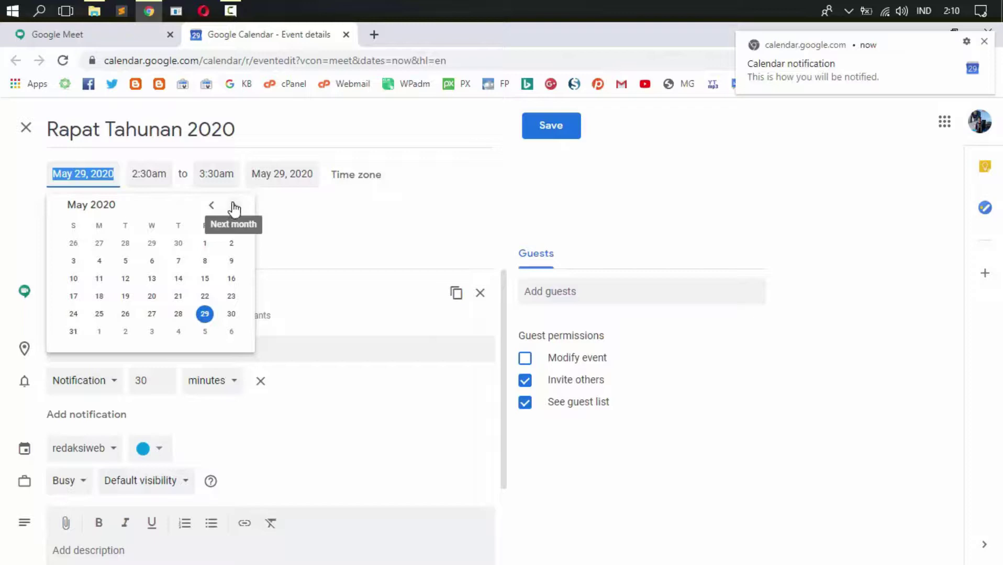
pyautogui.click(99, 332)
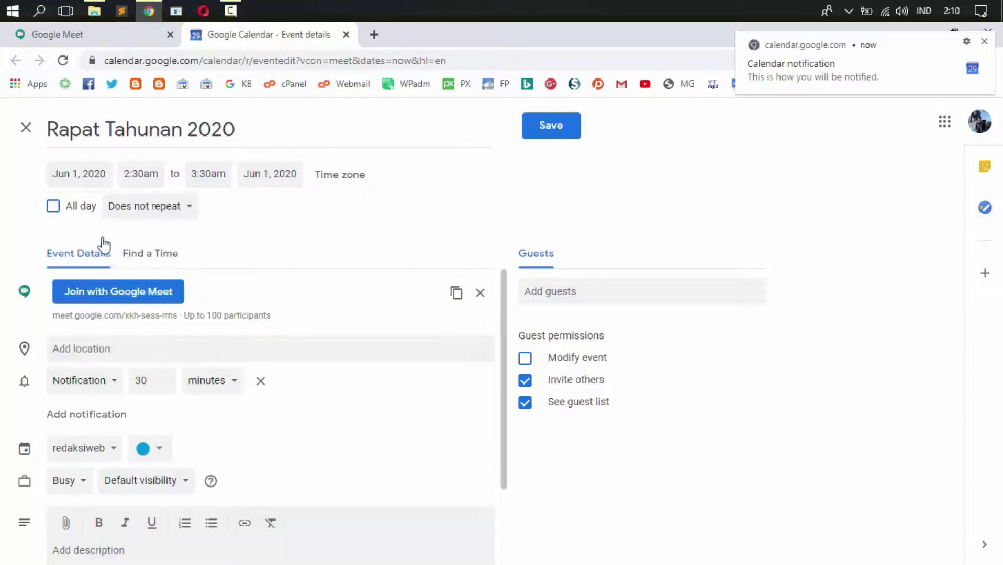
pyautogui.click(140, 174)
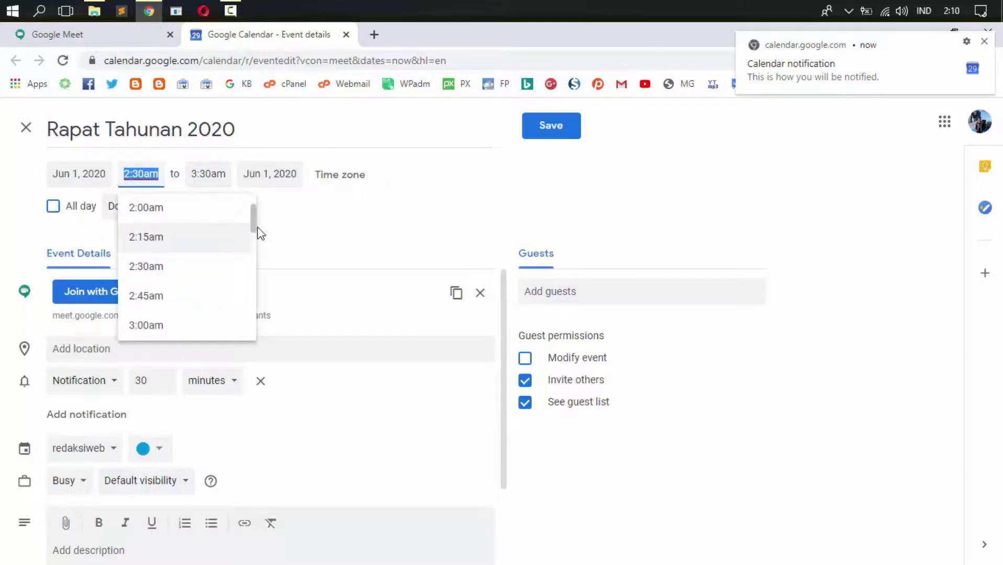
pyautogui.scroll(-5, 257, 228)
pyautogui.scroll(-2, 257, 237)
pyautogui.scroll(-3, 256, 238)
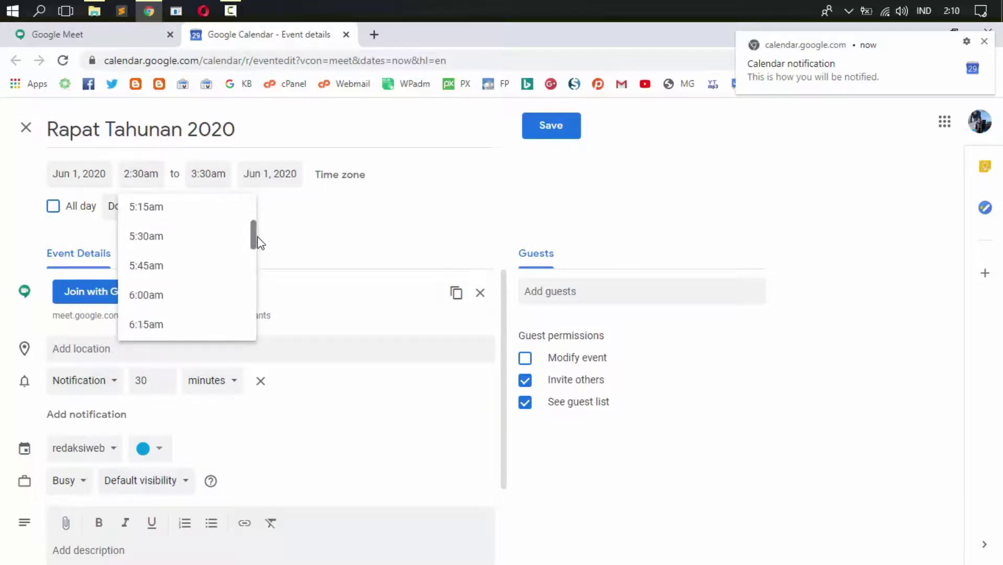
pyautogui.click(164, 312)
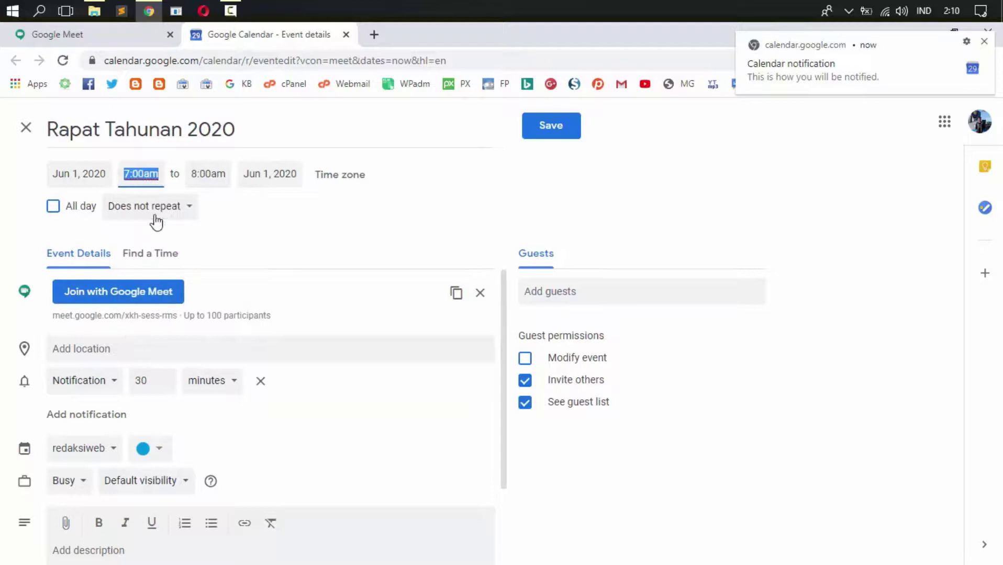
pyautogui.click(208, 174)
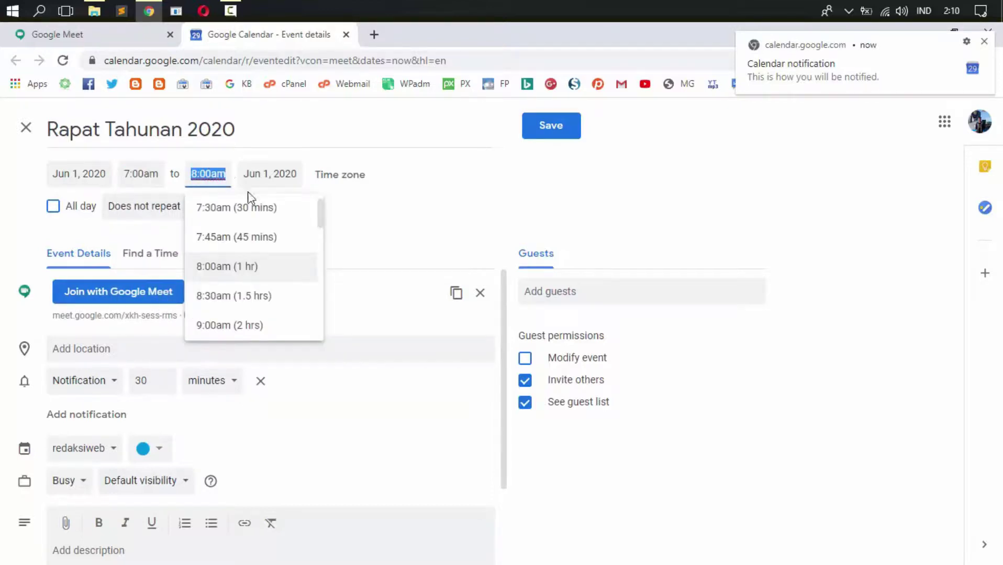
pyautogui.scroll(-1, 321, 225)
pyautogui.click(257, 255)
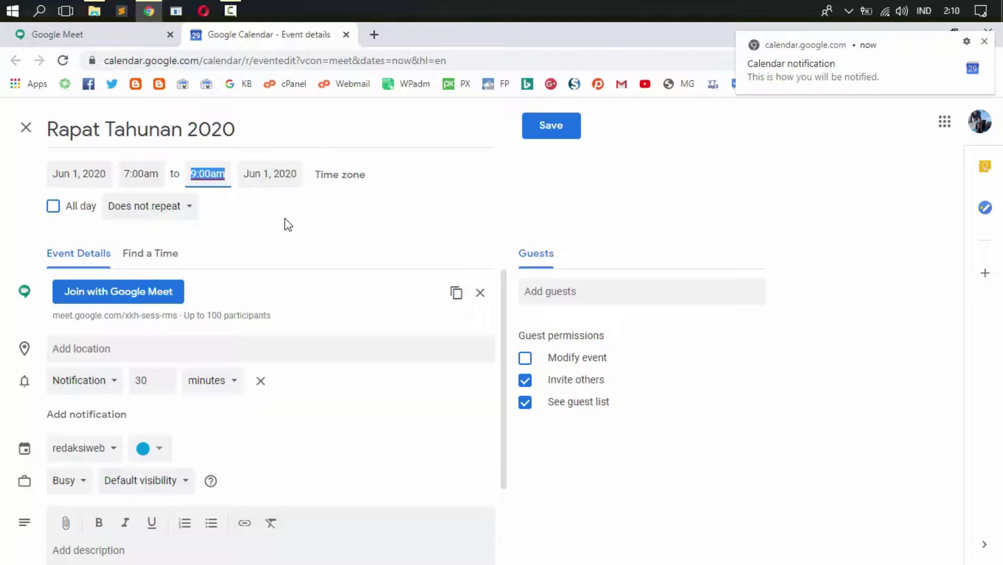
# Apply (GMT+07:00) Western Indonesia Time - Jakarta as the event's time zone
pyautogui.click(343, 178)
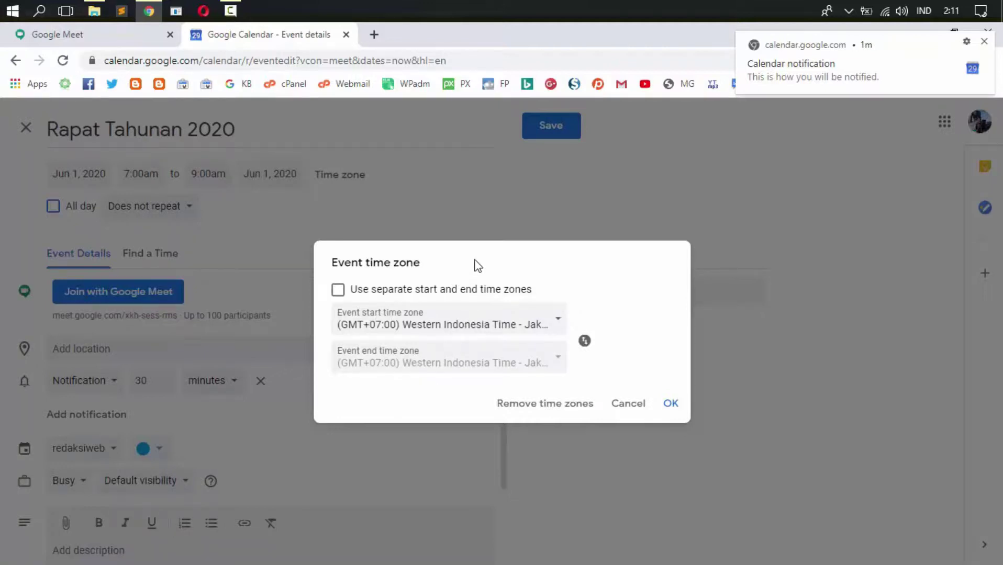
pyautogui.click(492, 324)
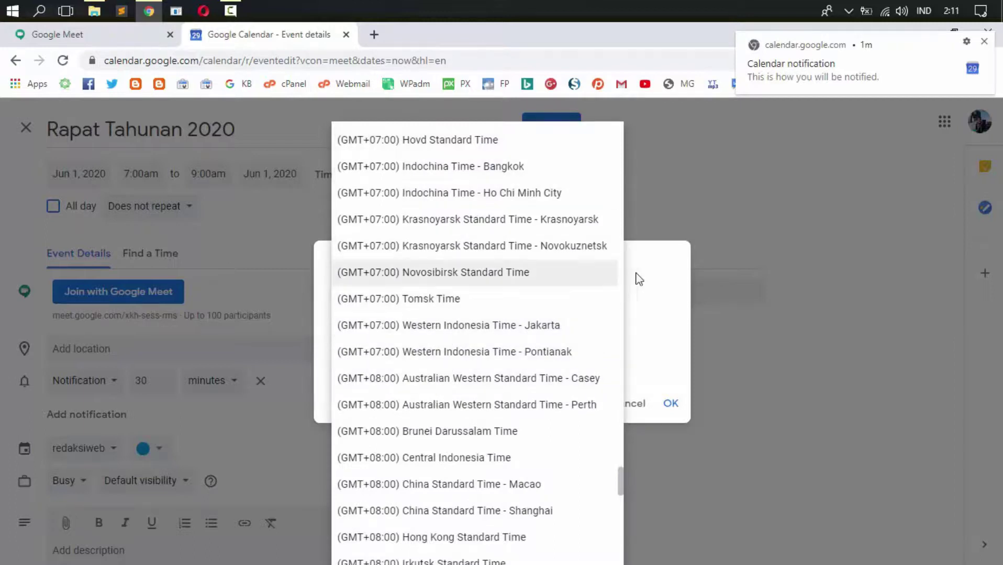
pyautogui.click(666, 264)
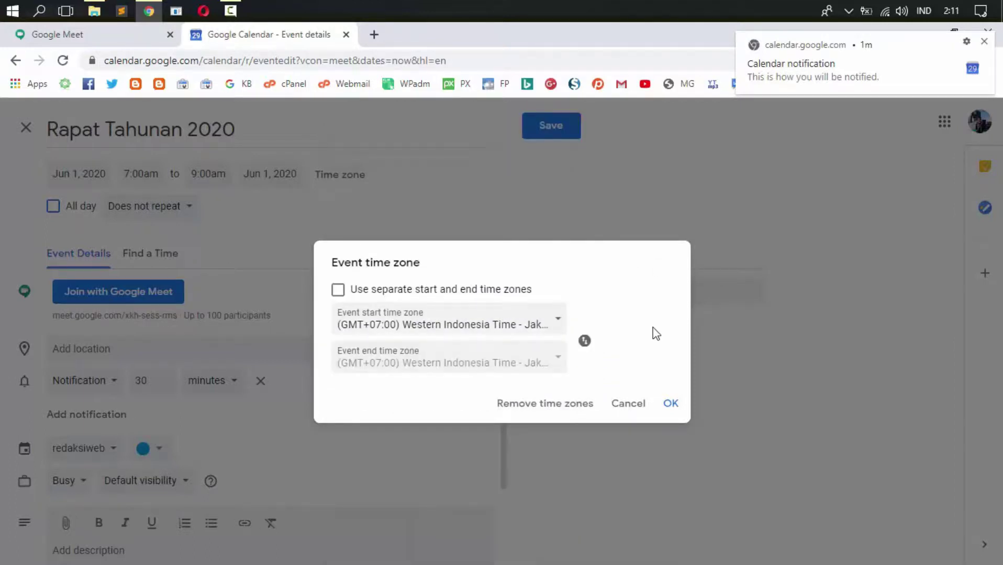
pyautogui.click(674, 402)
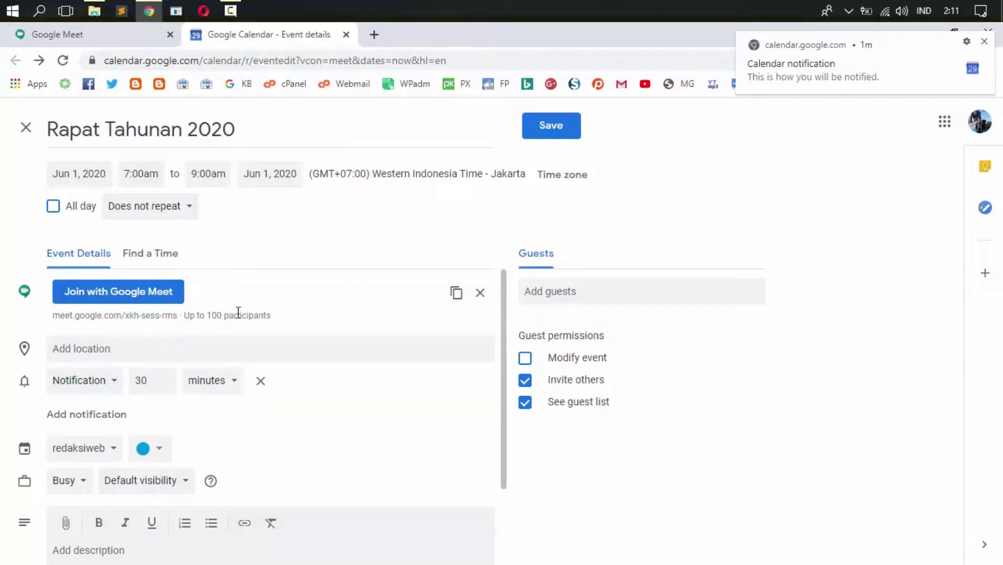
pyautogui.click(456, 295)
pyautogui.click(110, 351)
pyautogui.click(102, 382)
pyautogui.click(104, 383)
pyautogui.click(99, 457)
pyautogui.click(101, 455)
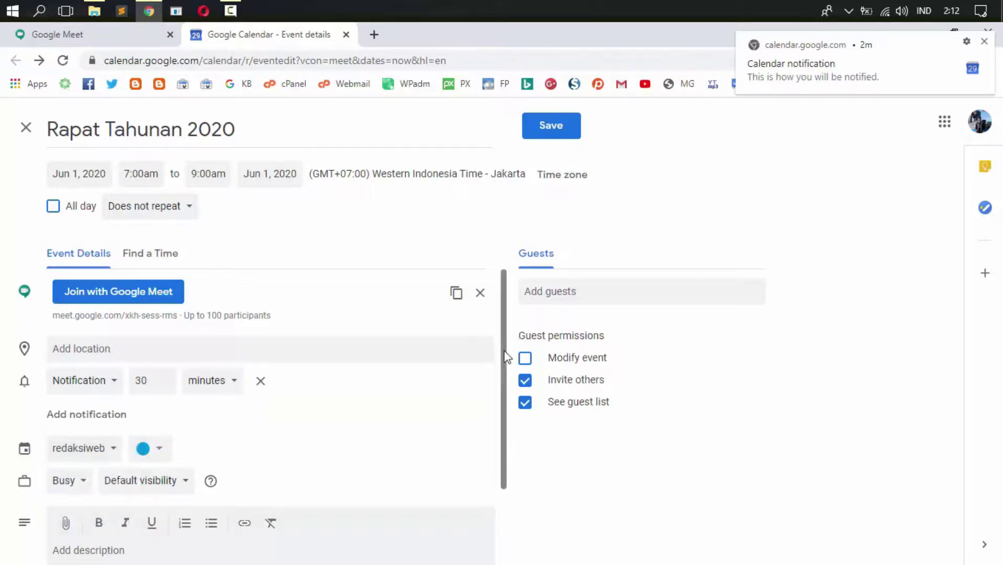
# Write the event description on separate lines: "Susunan acara", "pembukaan" and "pembacaan al-quran"
pyautogui.moveTo(502, 353); pyautogui.dragTo(491, 436)
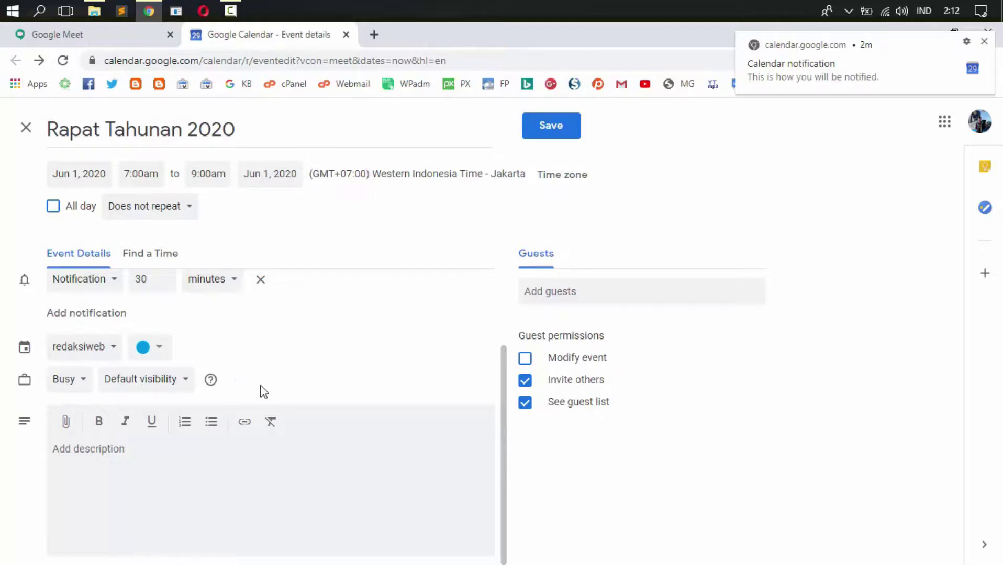
pyautogui.click(101, 452)
pyautogui.write('Susunan acara')
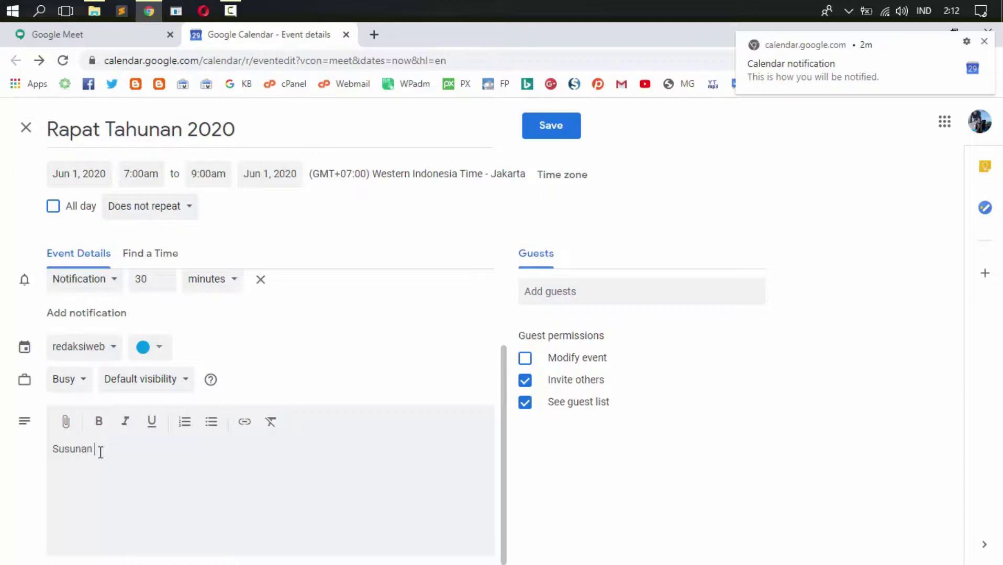
pyautogui.press('Return')
pyautogui.write('pem')
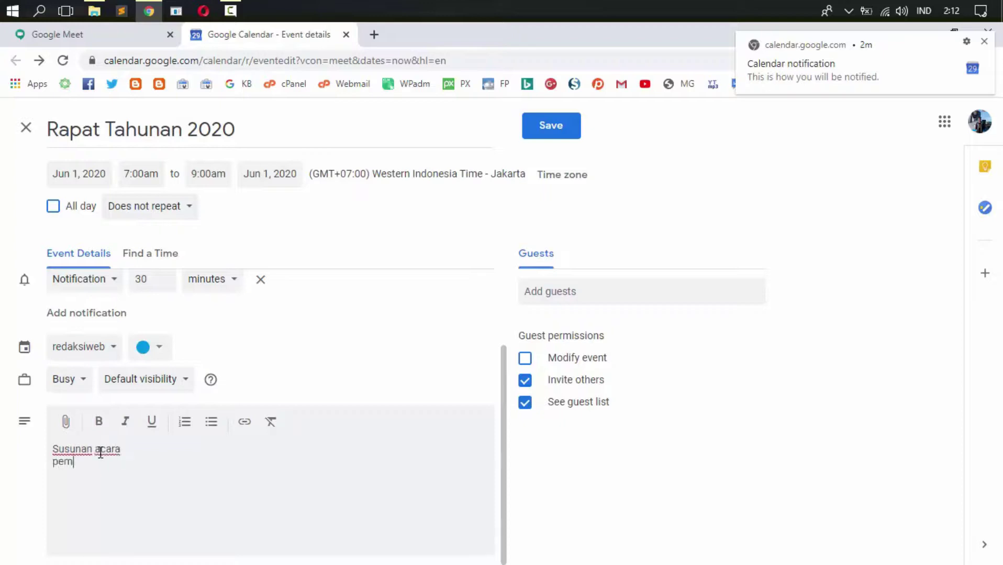
pyautogui.write('bukaan')
pyautogui.press('Return')
pyautogui.write('pembacaan')
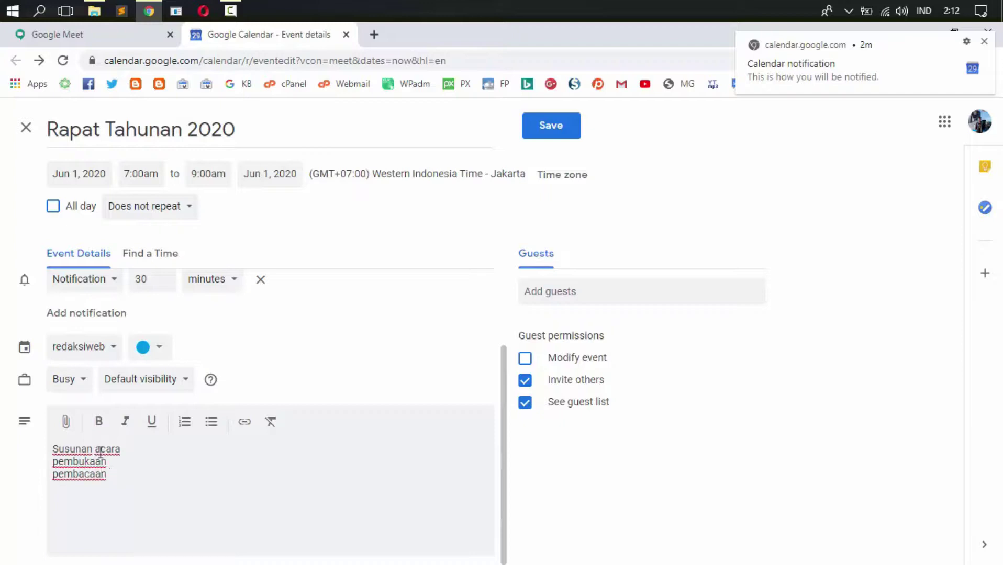
pyautogui.write(' al-quran')
pyautogui.press('Return')
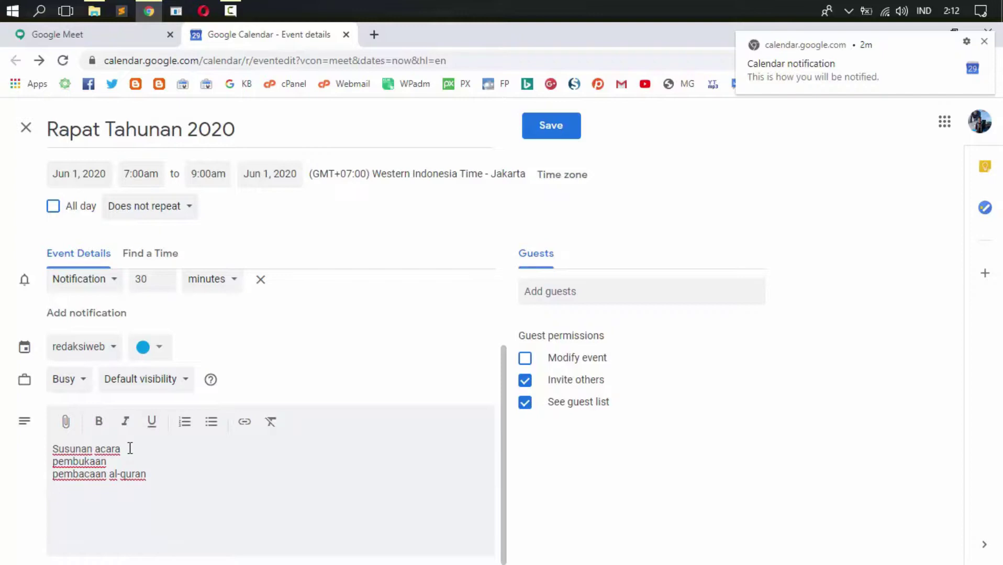
# Add the suggested application support contact as a guest of the event
pyautogui.click(539, 290)
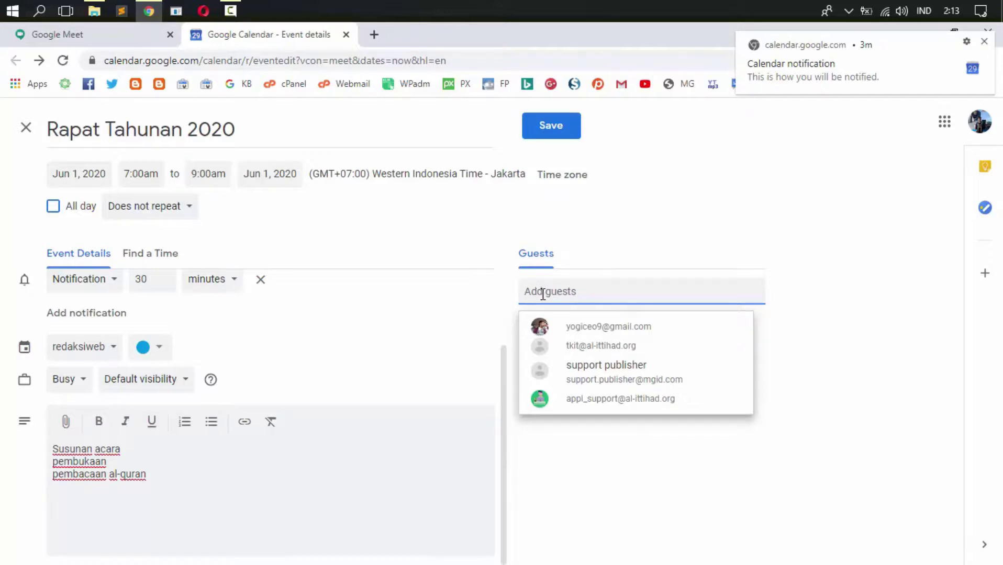
pyautogui.click(574, 399)
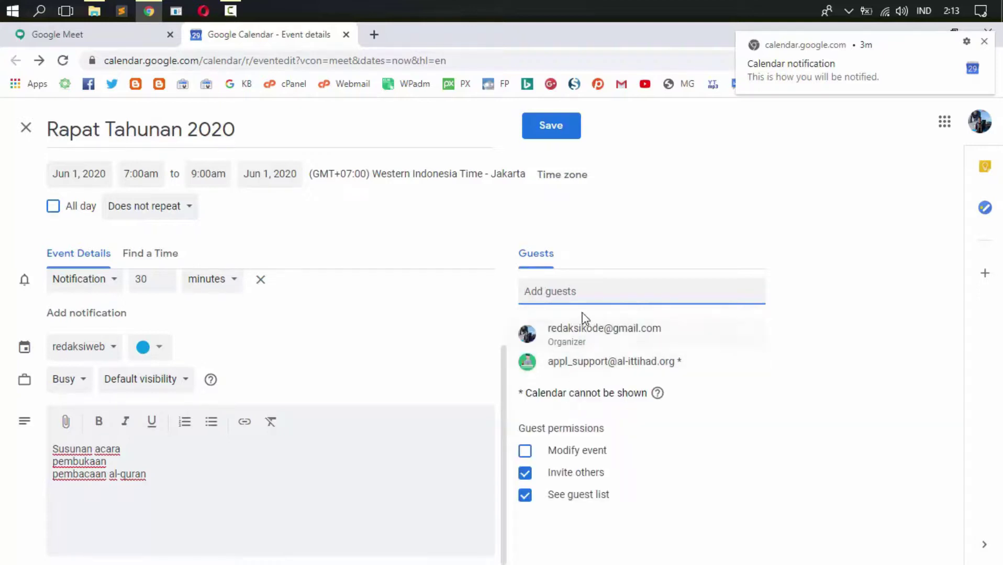
pyautogui.click(593, 291)
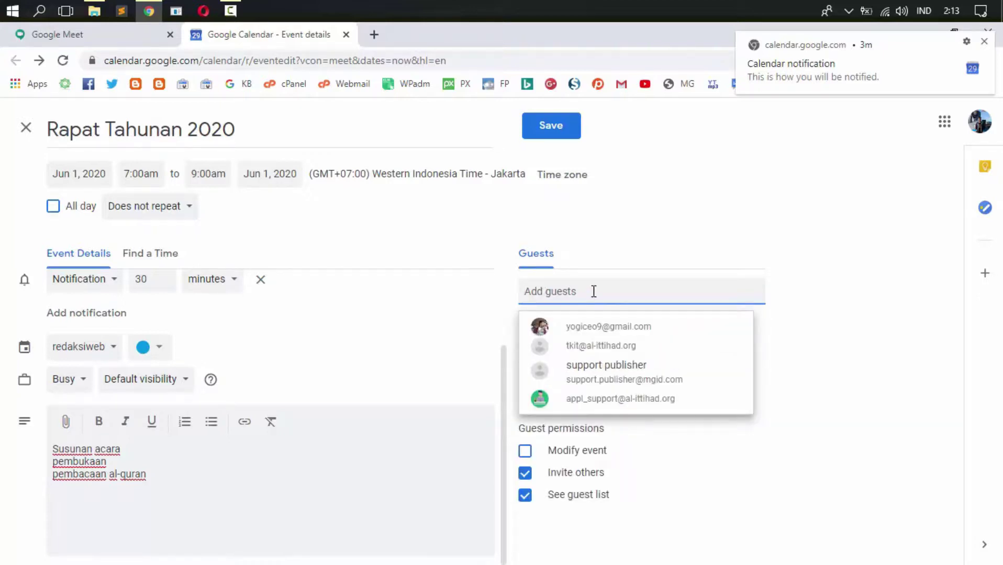
pyautogui.write('tki')
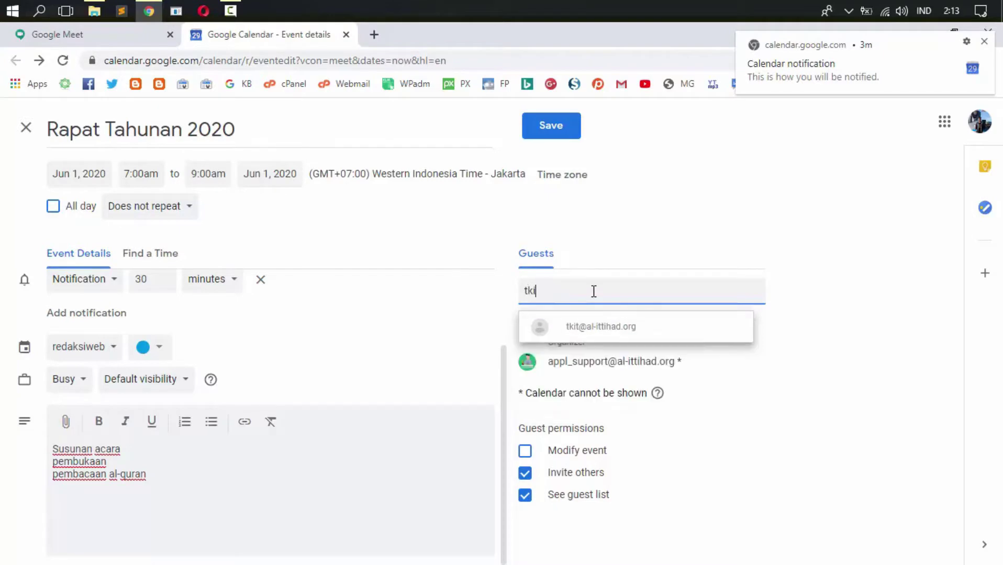
pyautogui.press('BackSpace')
pyautogui.press('BackSpace')
pyautogui.press('BackSpace')
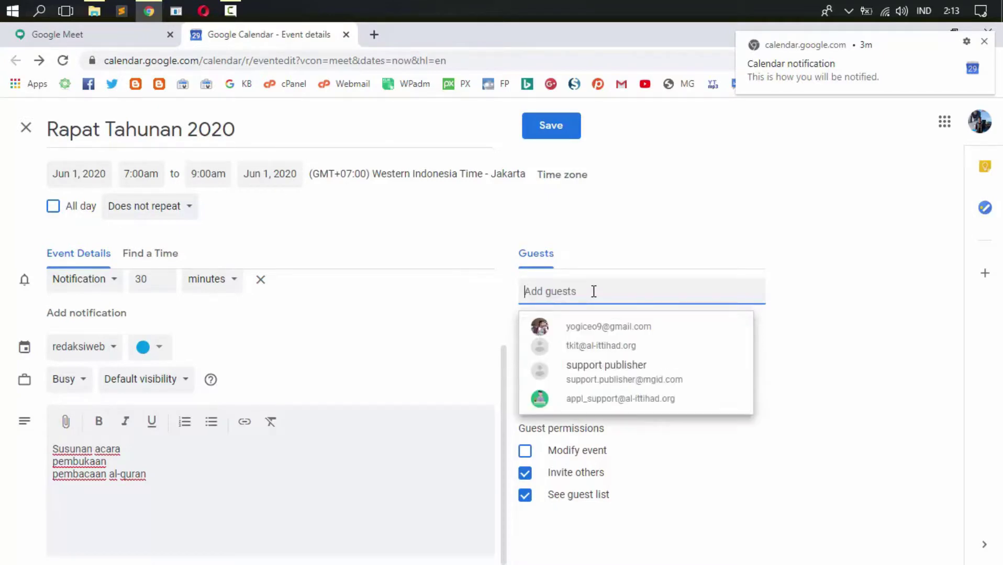
pyautogui.click(655, 256)
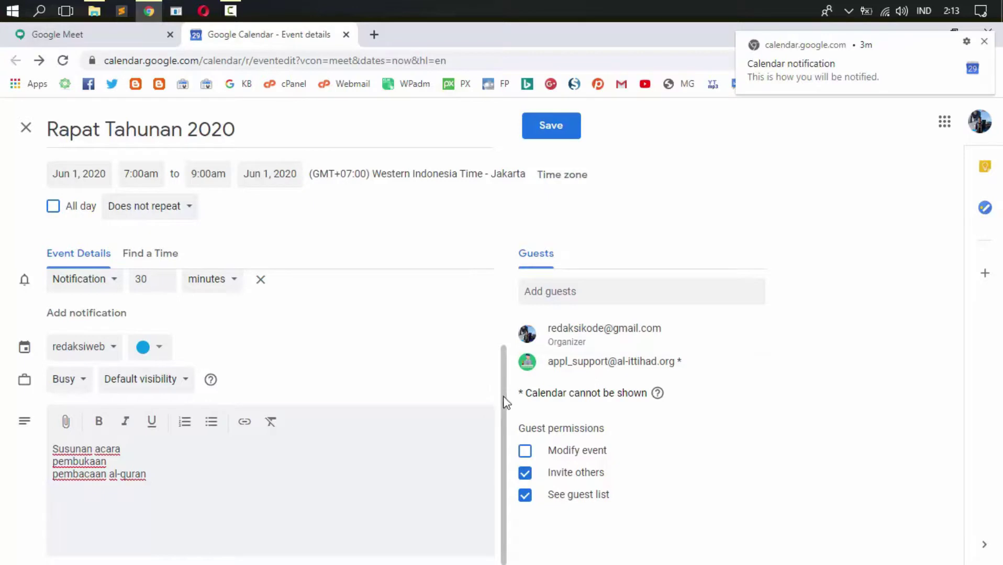
pyautogui.click(525, 451)
pyautogui.click(525, 451)
# Save the event and send the invitation emails to the Google Calendar guests
pyautogui.scroll(2, 501, 385)
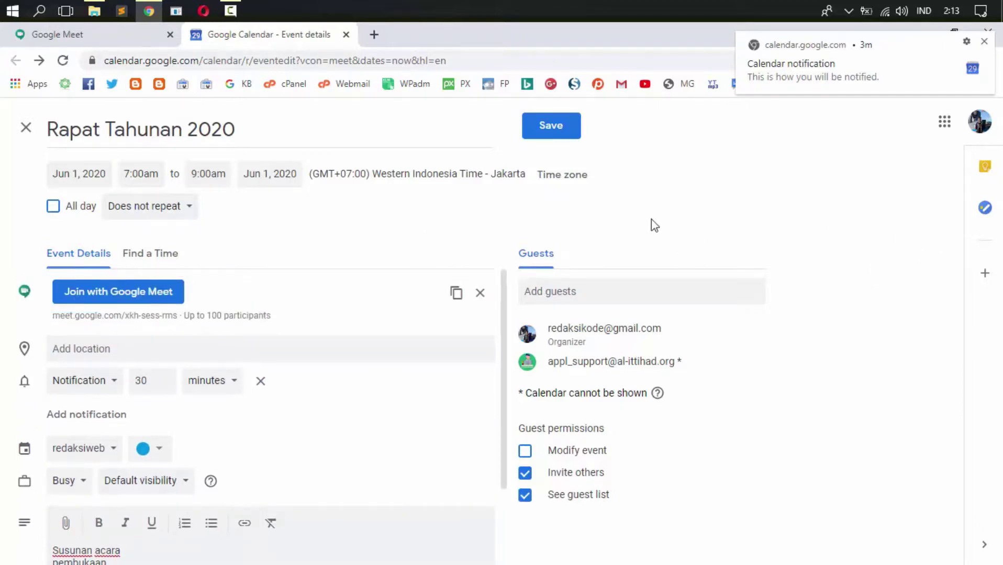
pyautogui.click(538, 135)
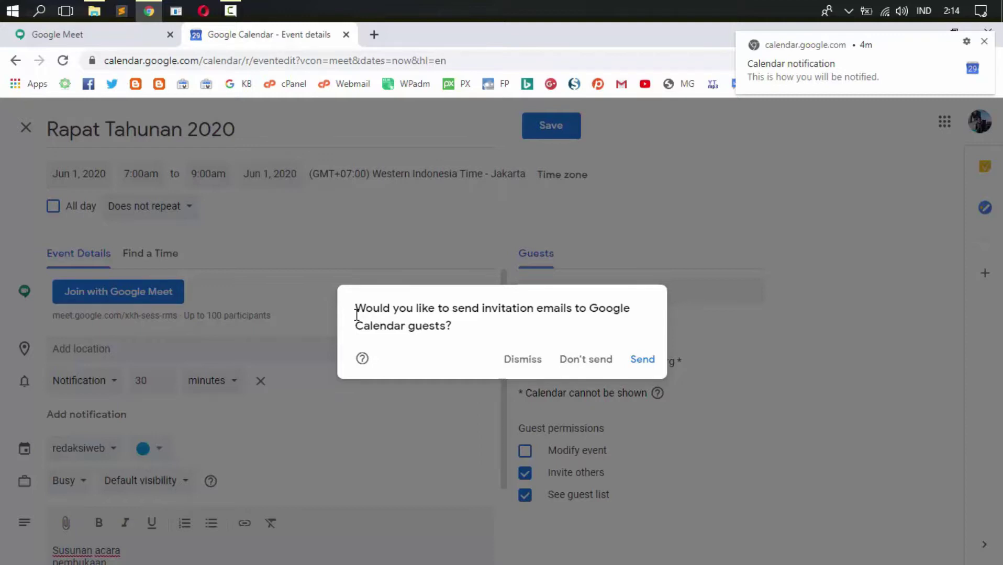
pyautogui.click(634, 360)
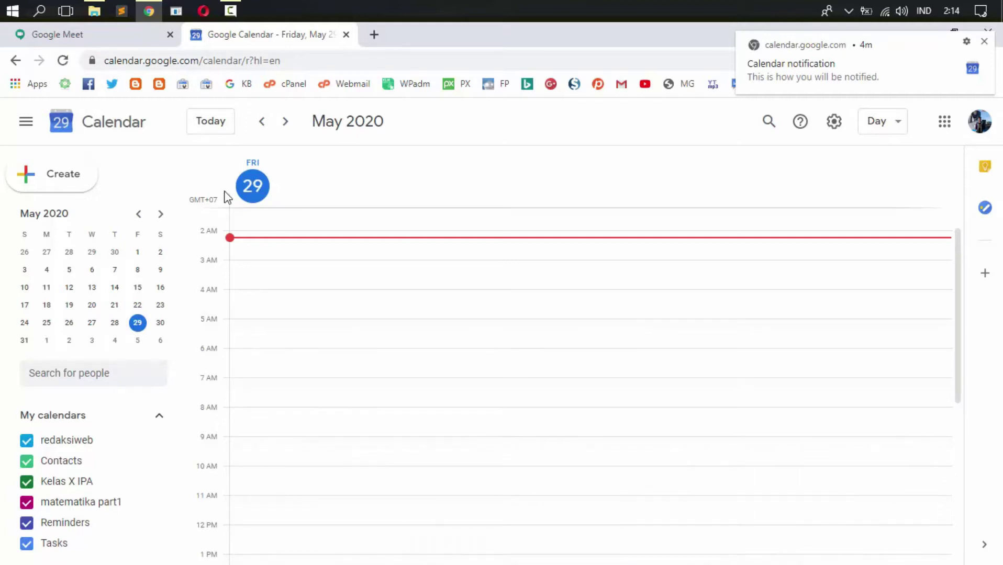
# Open the Rapat Tahunan 2020 event on June 1, 2020 and copy its conference link
pyautogui.click(160, 214)
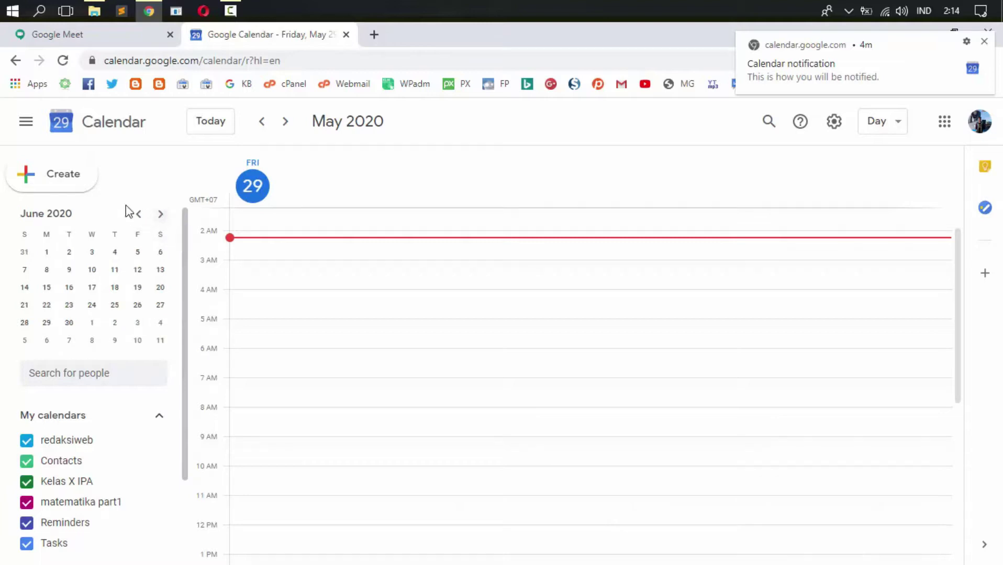
pyautogui.click(46, 252)
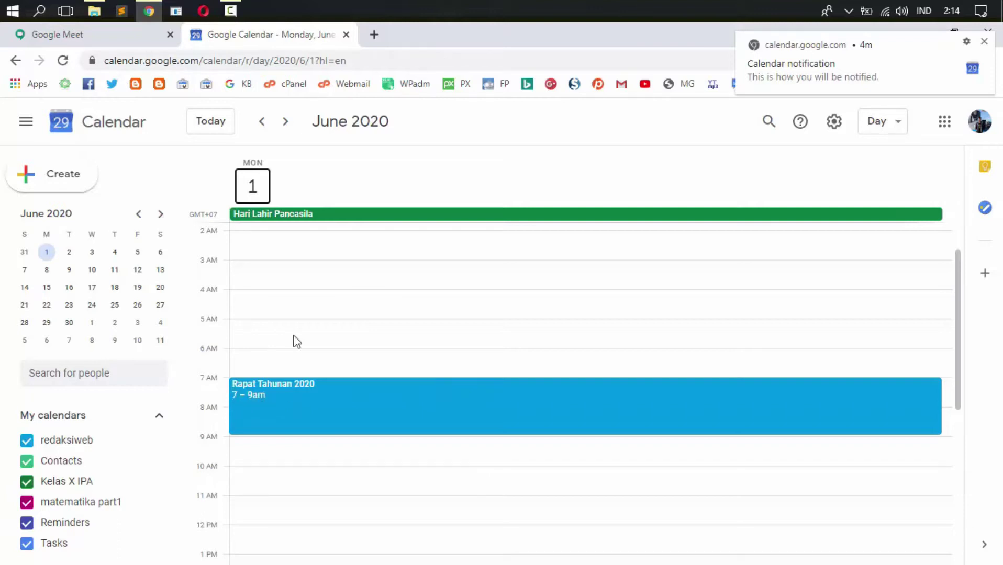
pyautogui.click(269, 404)
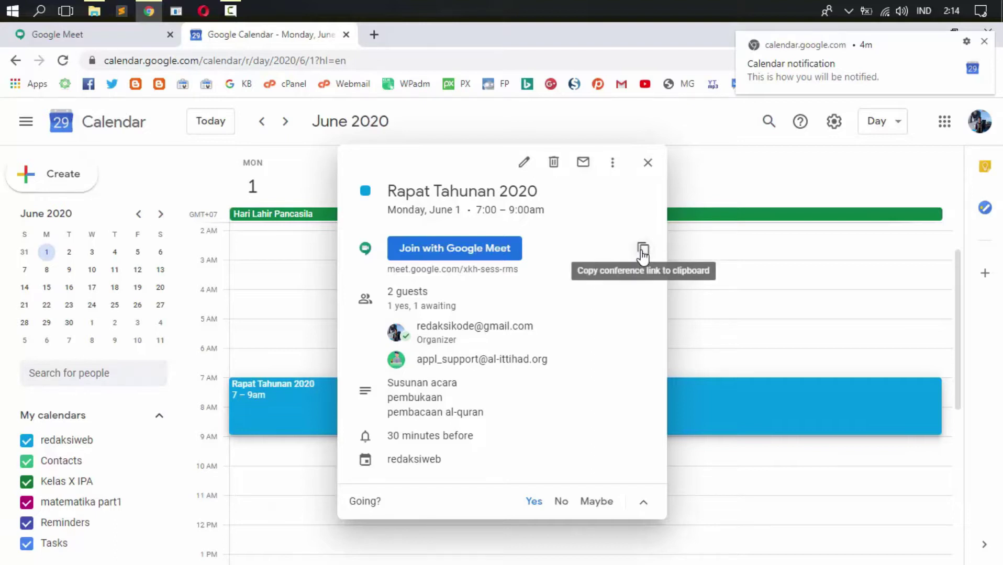
pyautogui.click(642, 254)
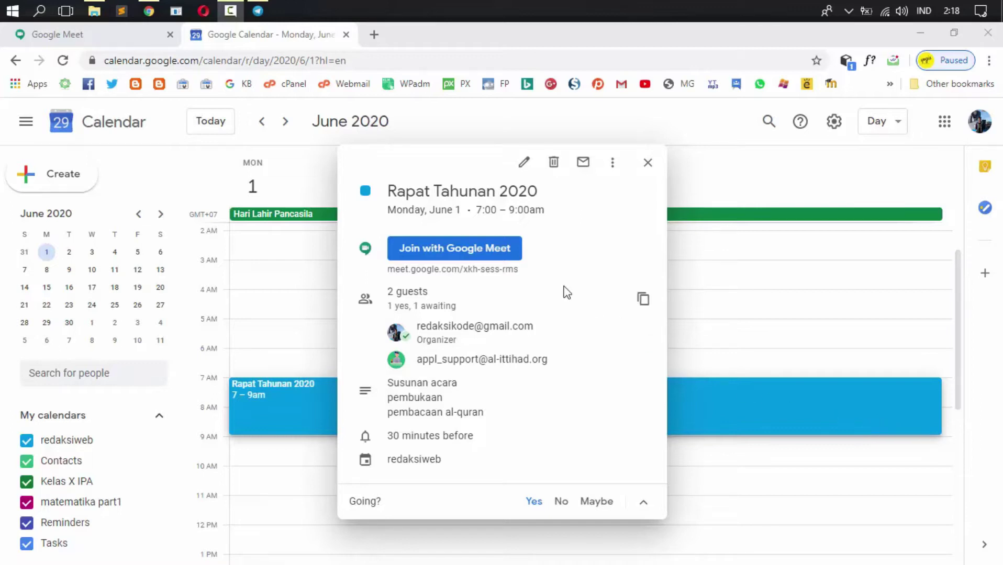
# Open the Google Meet video call from the Rapat Tahunan 2020 event and join the meeting
pyautogui.click(437, 252)
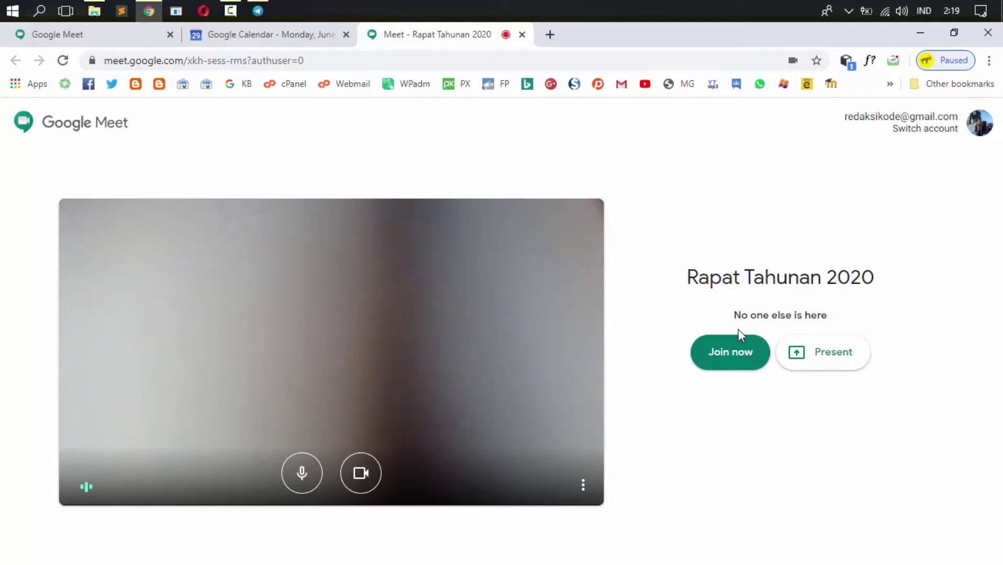
pyautogui.click(721, 362)
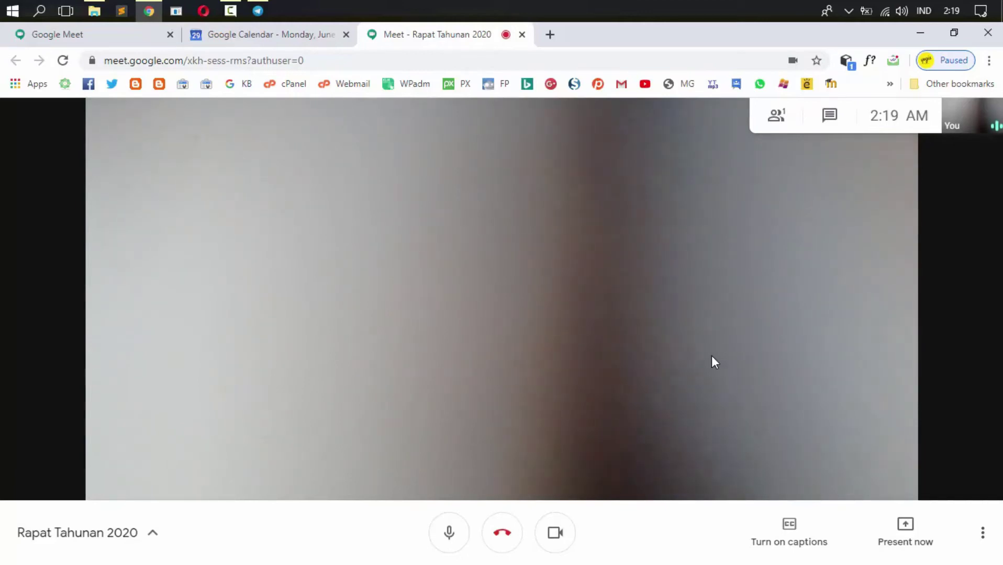
# Leave the Rapat Tahunan 2020 call, return to the Meet home page and close the older Google Meet page
pyautogui.click(504, 533)
pyautogui.click(544, 247)
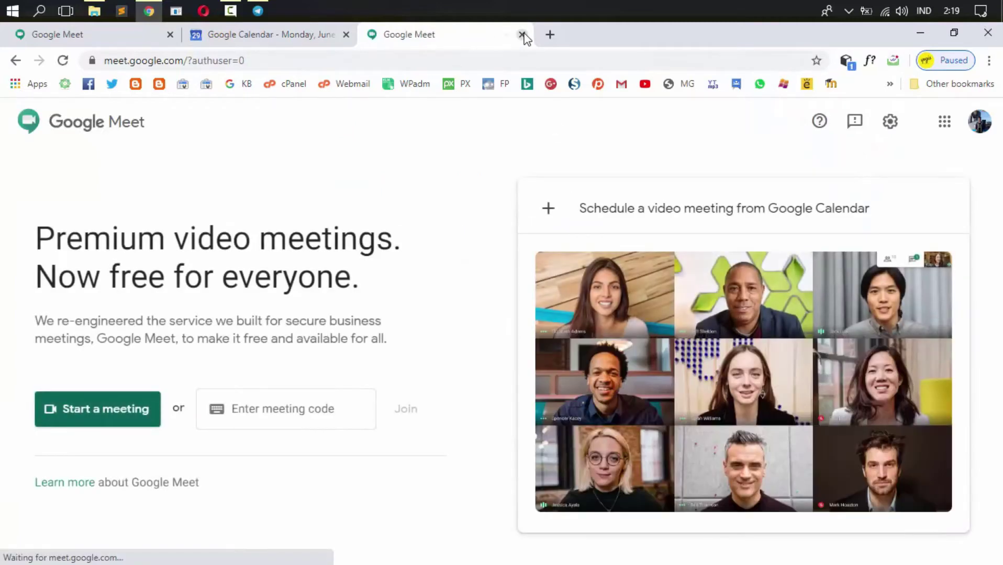
pyautogui.click(169, 34)
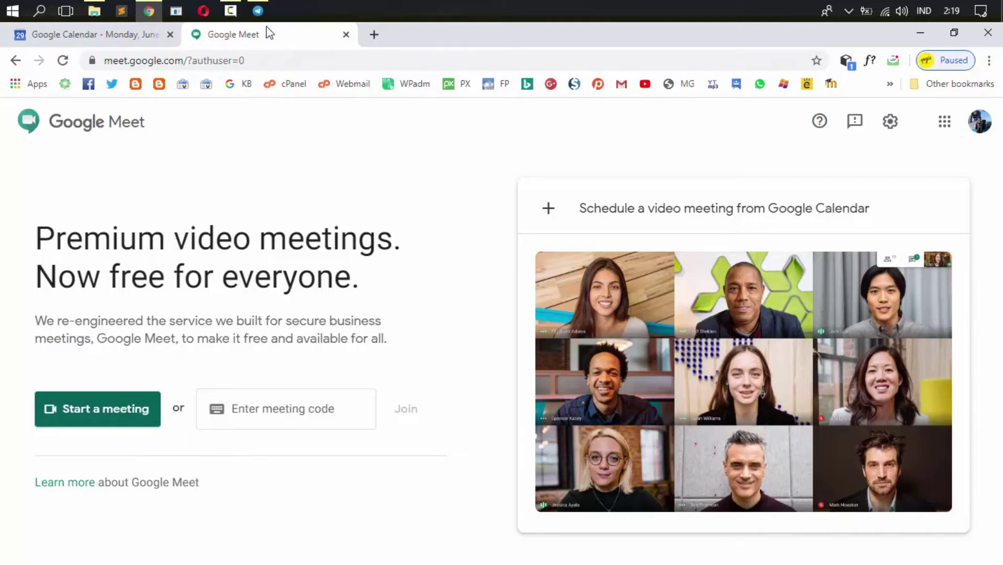
# Switch to Telegram and open the May 29 meeting URL from the Saved Messages chat
pyautogui.click(258, 11)
pyautogui.click(82, 108)
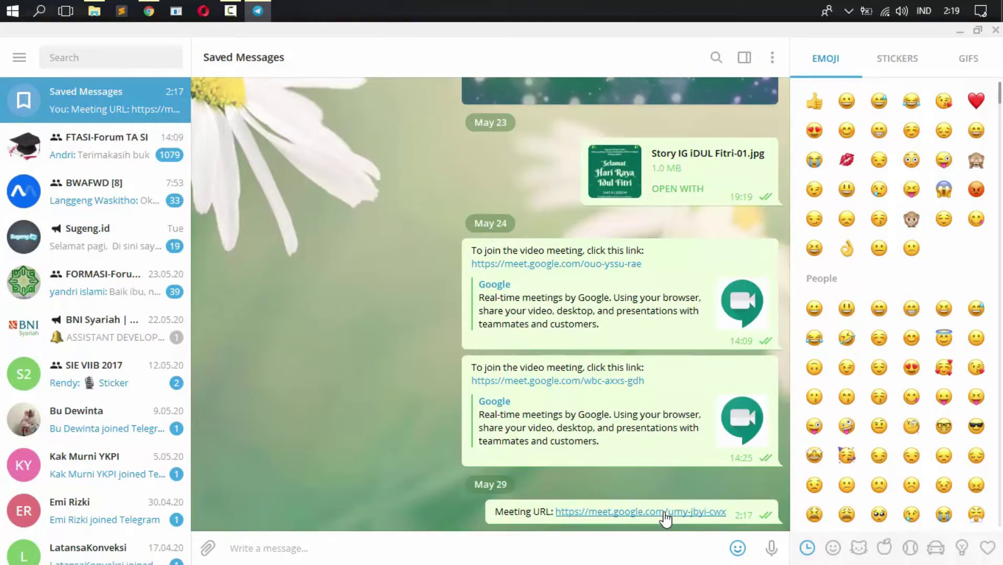
pyautogui.click(665, 518)
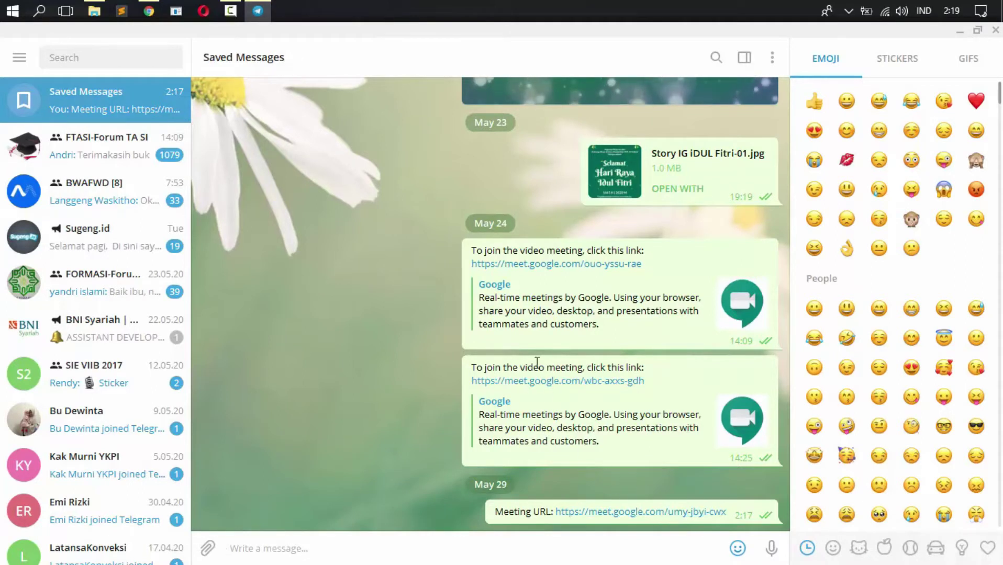